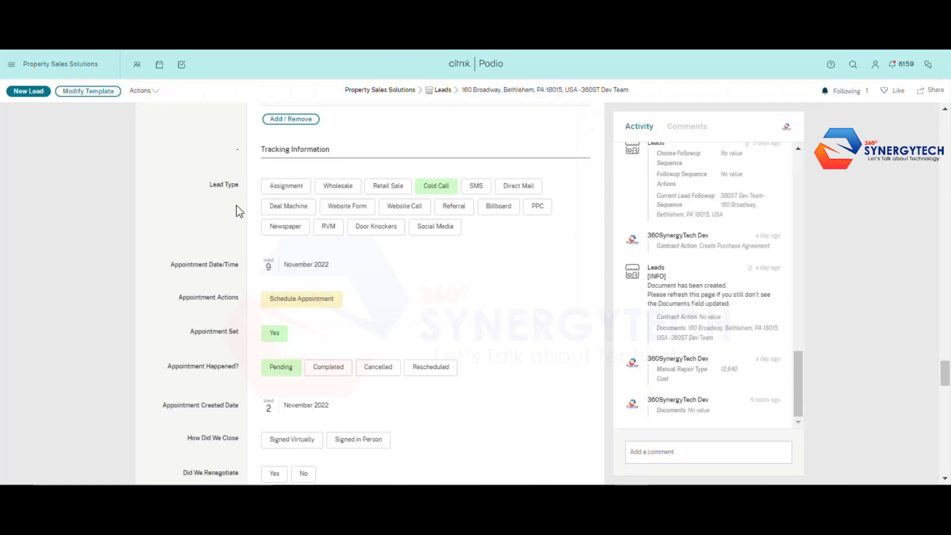
Open the lead's linked appointment and view the November 2022 Appointments calendar by month
left_click(303, 191)
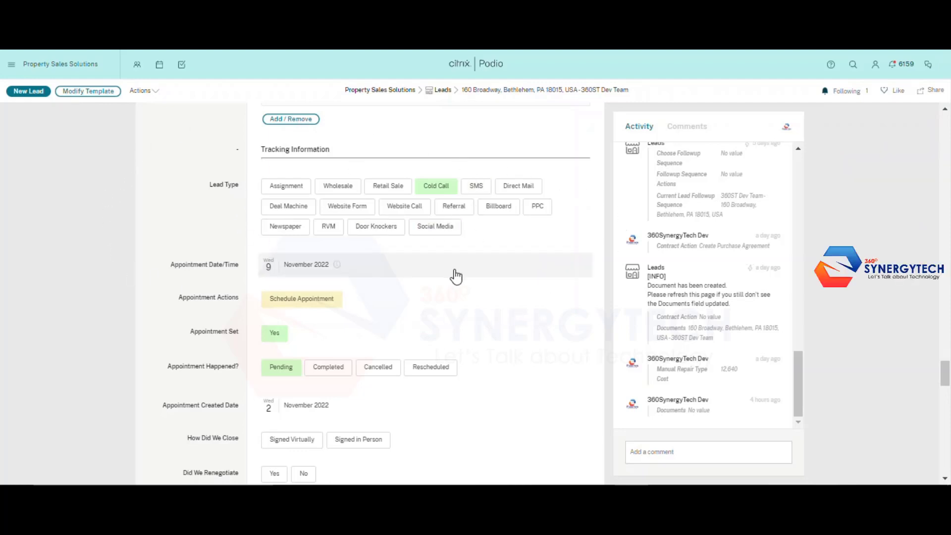
scroll(425, 245, "down", 1)
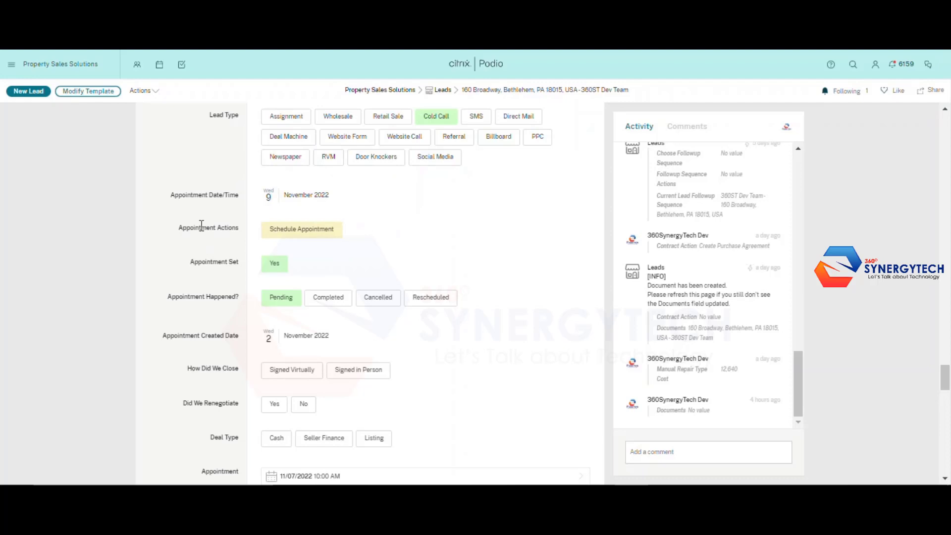
scroll(304, 270, "down", 2)
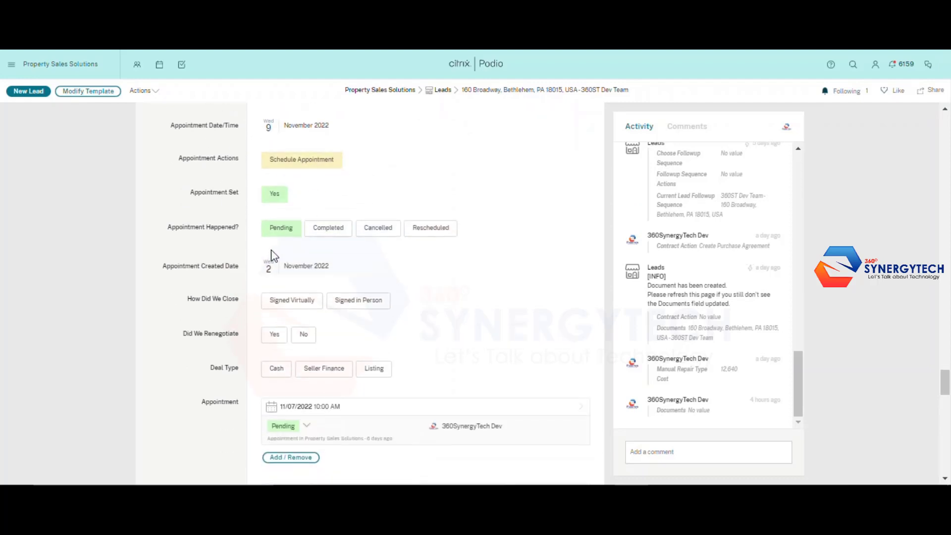
scroll(319, 224, "up", 2)
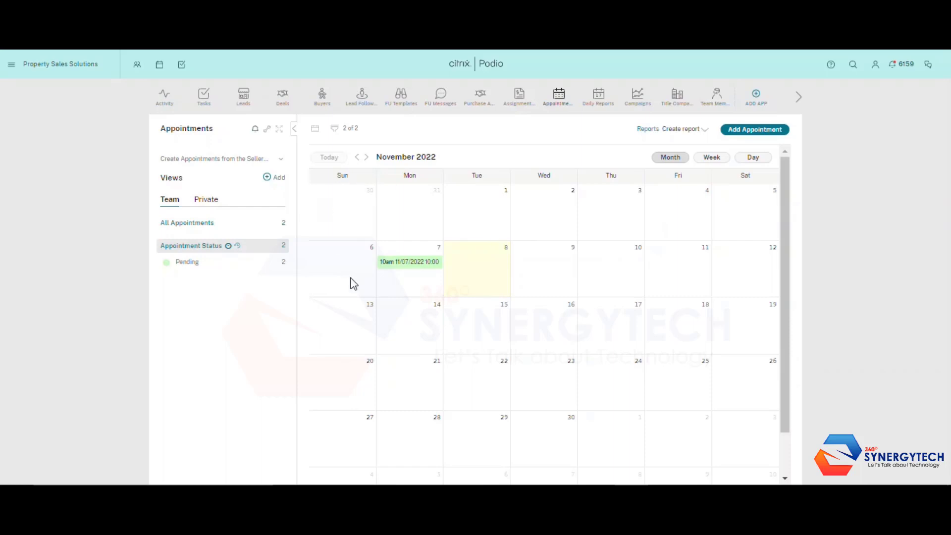
Return to the lead record's appointment fields showing Pending and 11/07/2022 10:00 AM
scroll(739, 333, "down", 2)
scroll(633, 268, "up", 2)
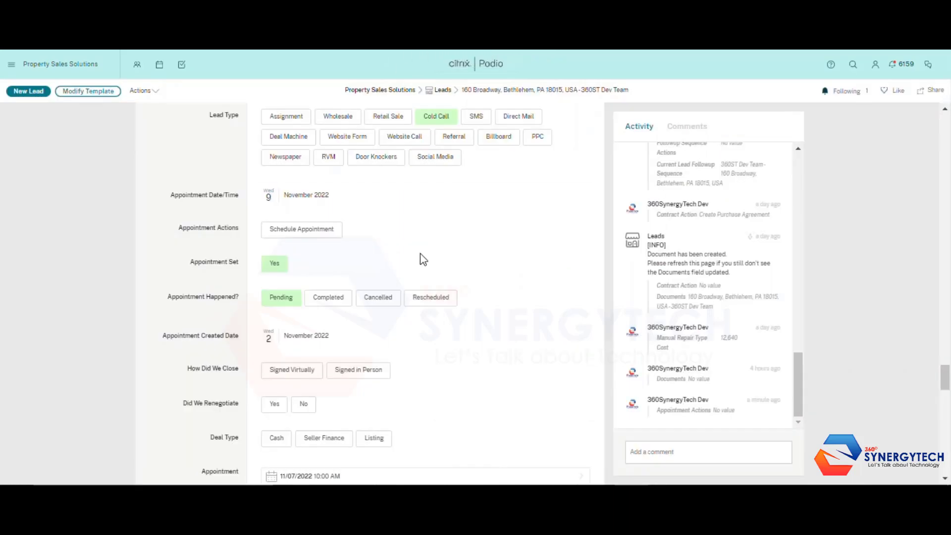
scroll(420, 258, "down", 3)
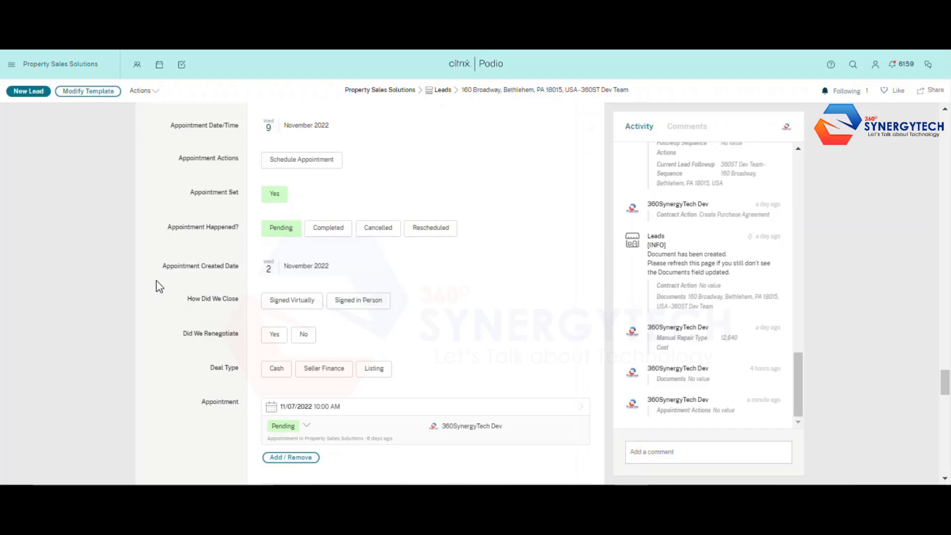
Scroll down the lead record to its Cold Calling campaign field and open the Campaigns app
scroll(298, 274, "down", 3)
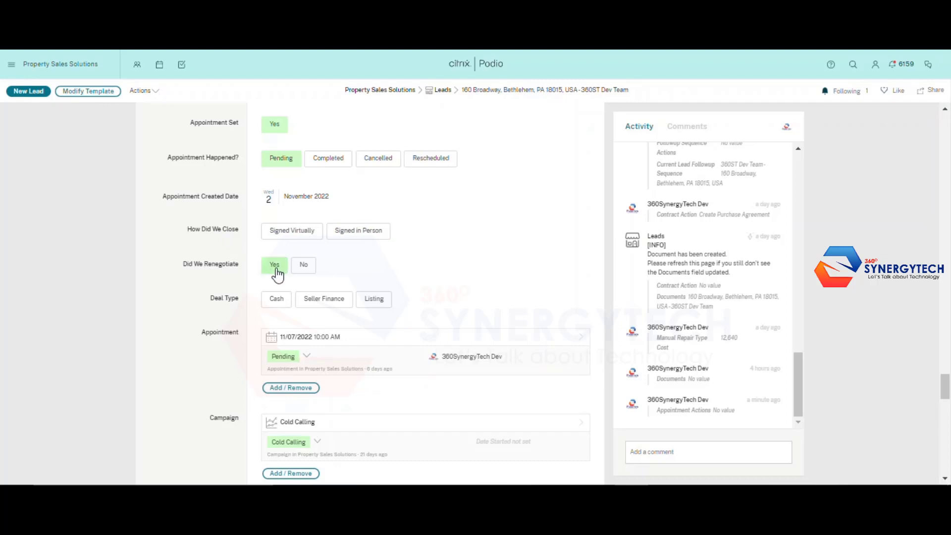
scroll(286, 282, "down", 1)
scroll(286, 290, "down", 1)
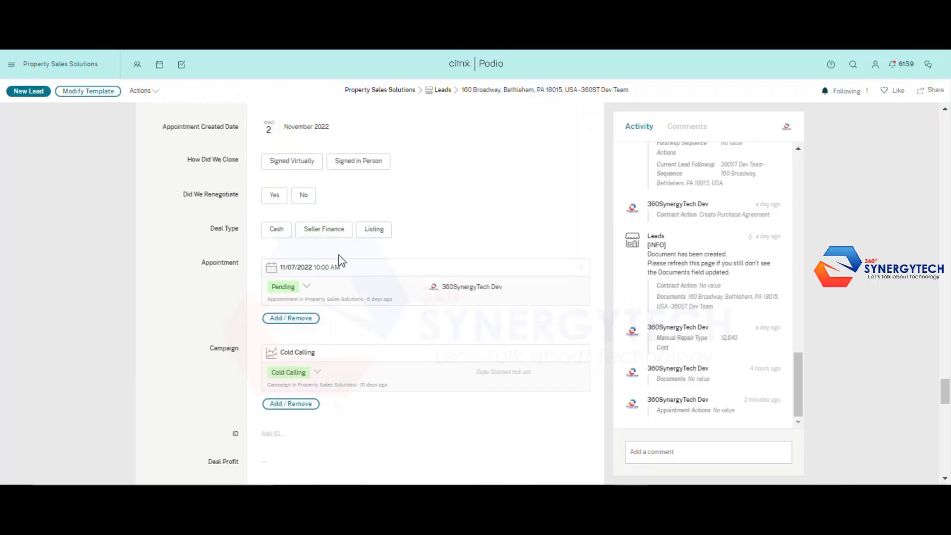
scroll(267, 253, "down", 1)
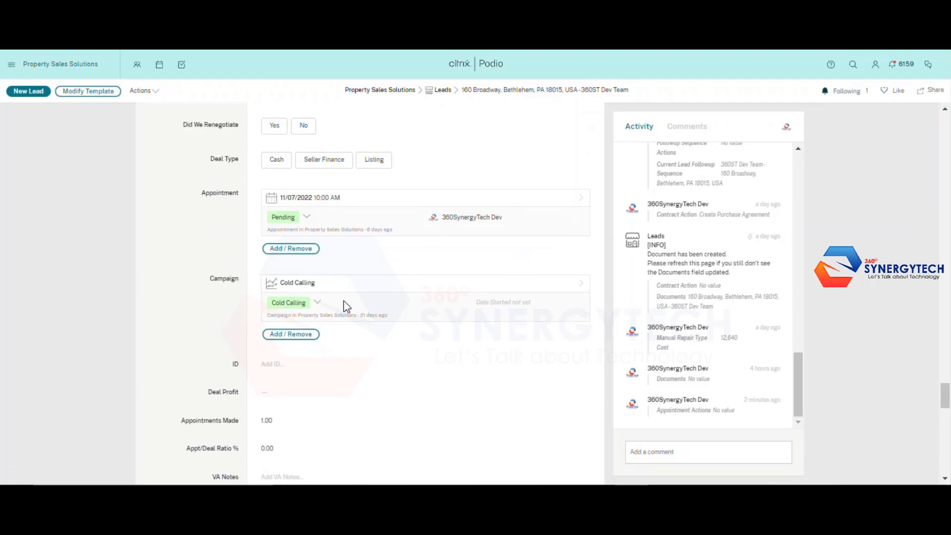
scroll(345, 305, "down", 1)
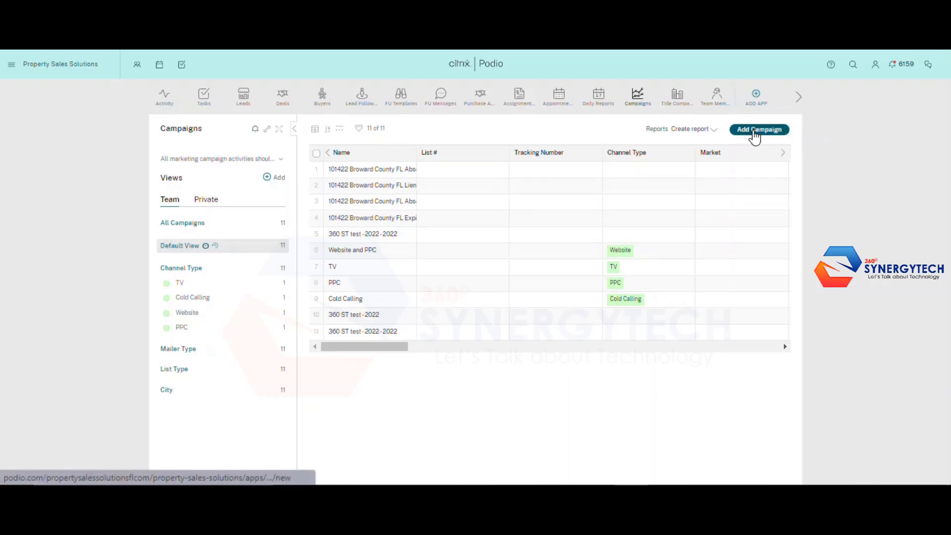
Start a new campaign and look over its blank channel, list type and spending fields
left_click(754, 133)
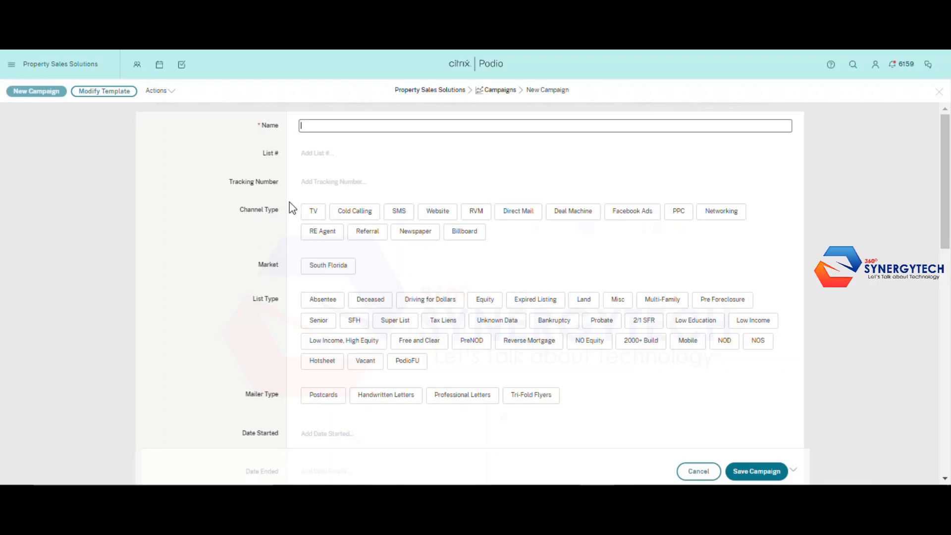
scroll(277, 257, "down", 2)
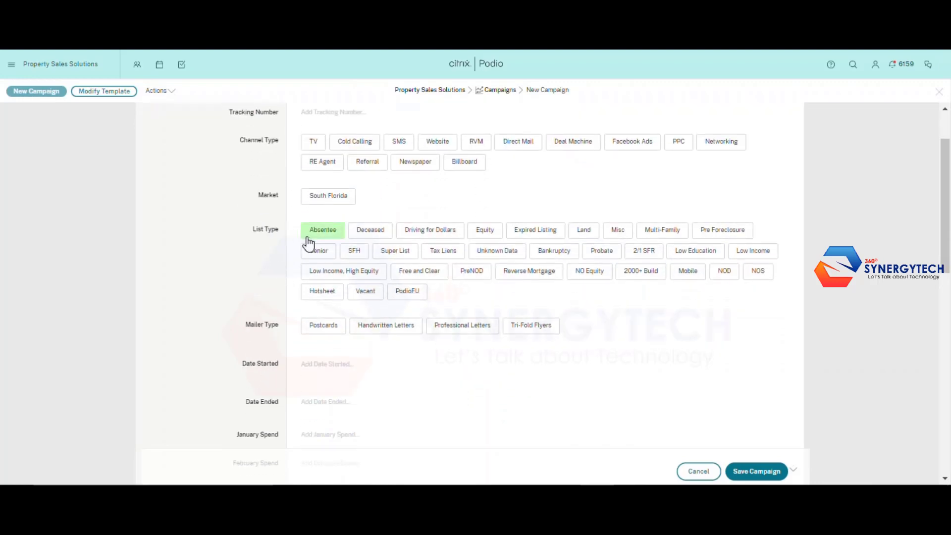
scroll(309, 242, "down", 2)
scroll(345, 269, "down", 2)
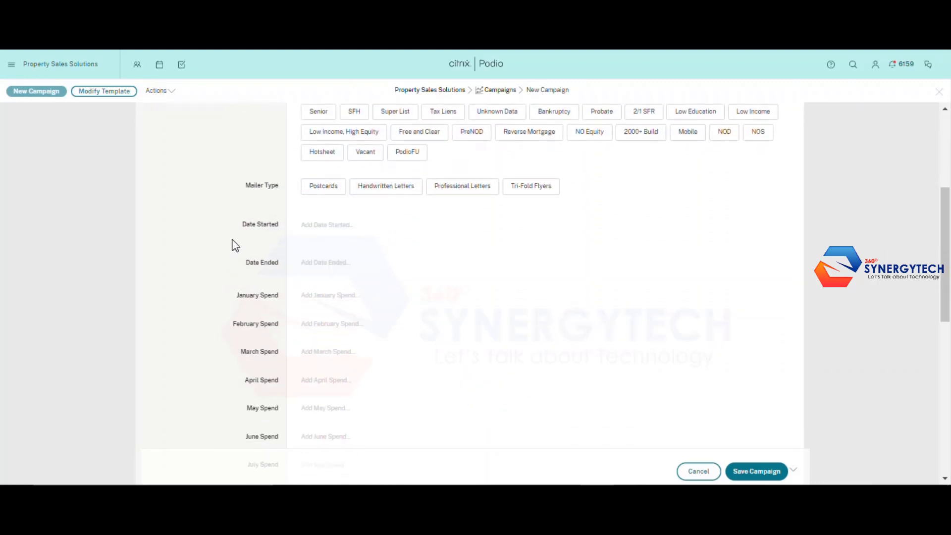
scroll(282, 274, "down", 2)
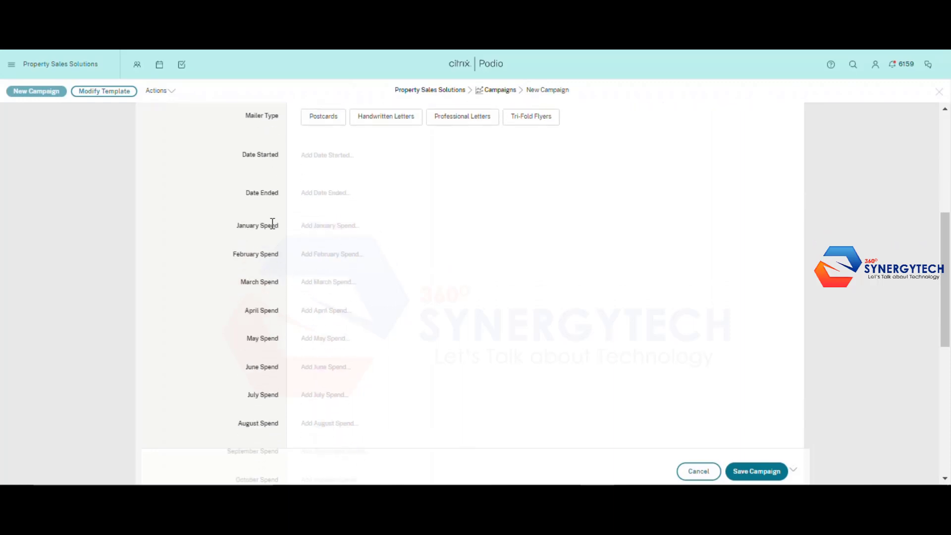
scroll(275, 242, "down", 2)
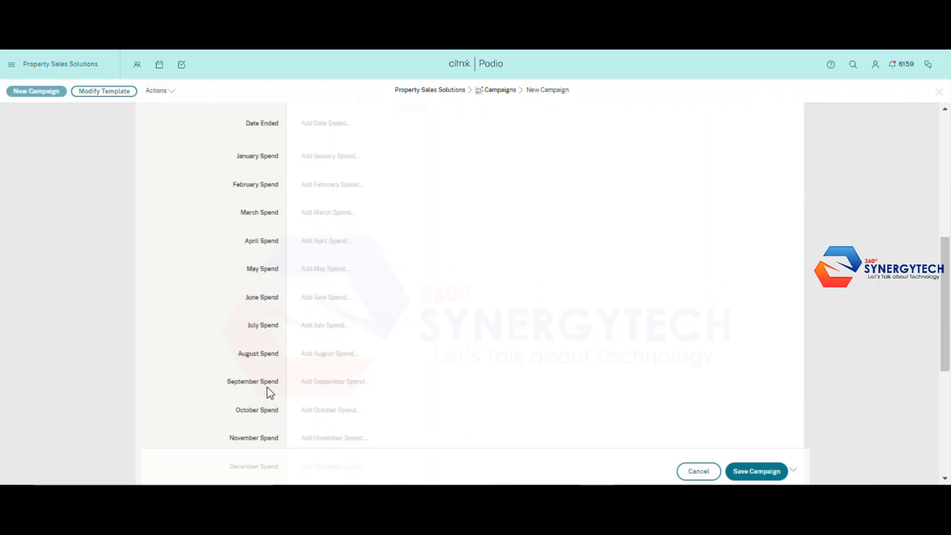
scroll(266, 388, "down", 8)
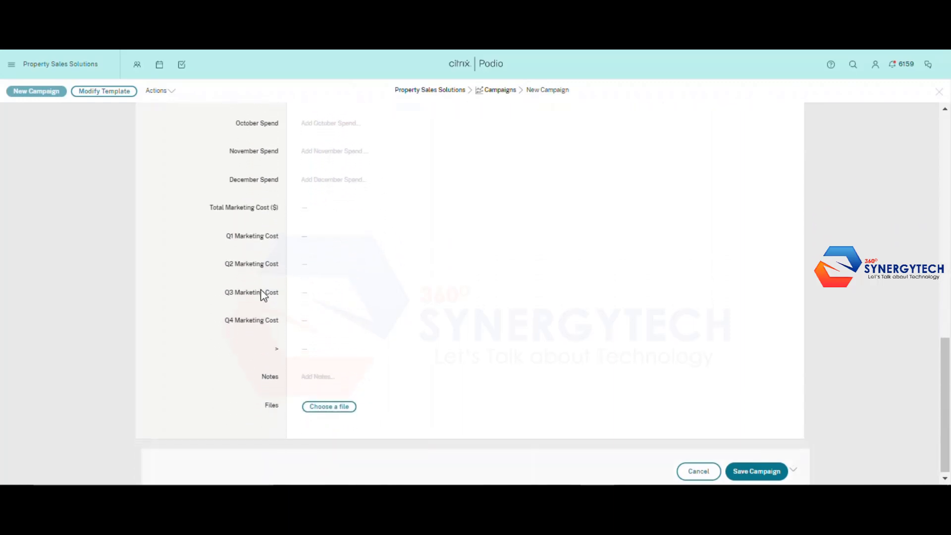
scroll(354, 363, "up", 6)
scroll(322, 396, "down", 6)
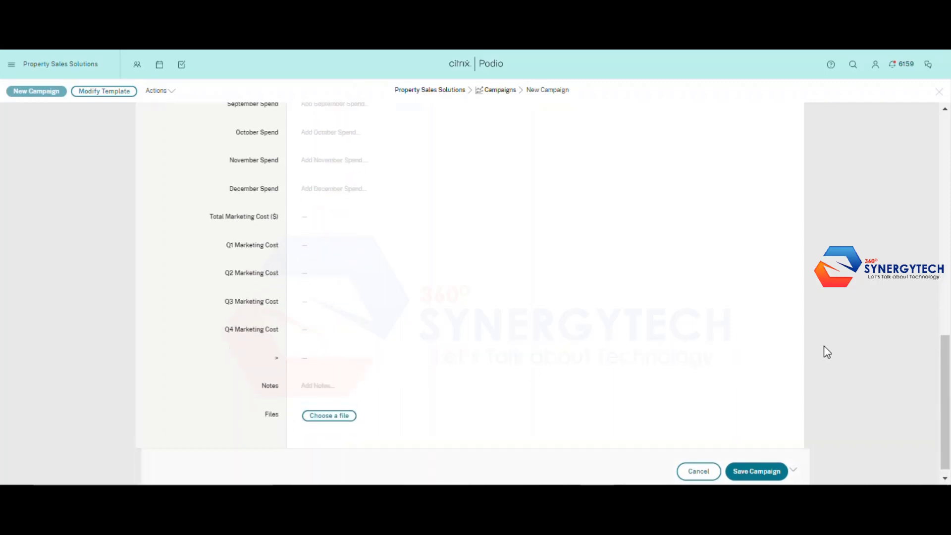
scroll(774, 345, "up", 15)
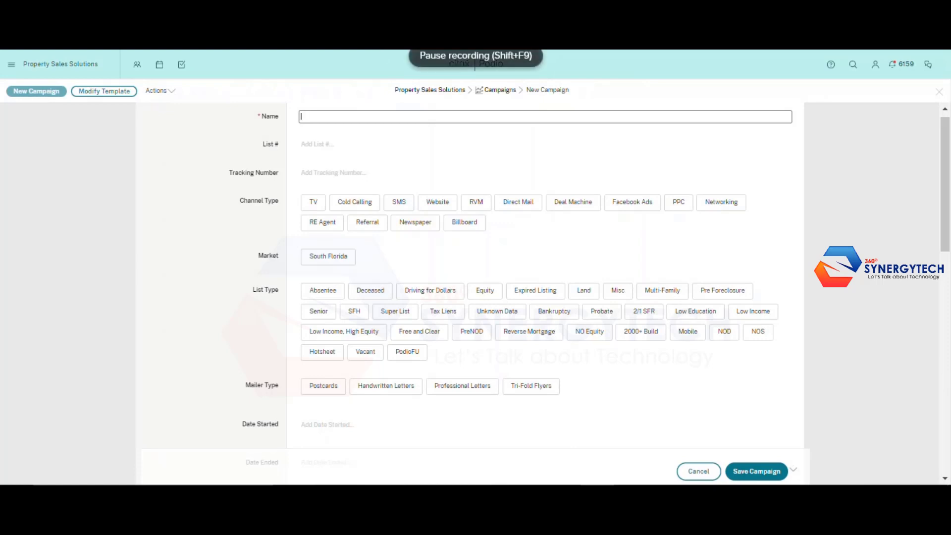
Discard the new campaign, view the Cold Calling campaign, then return to the lead record
left_click(698, 471)
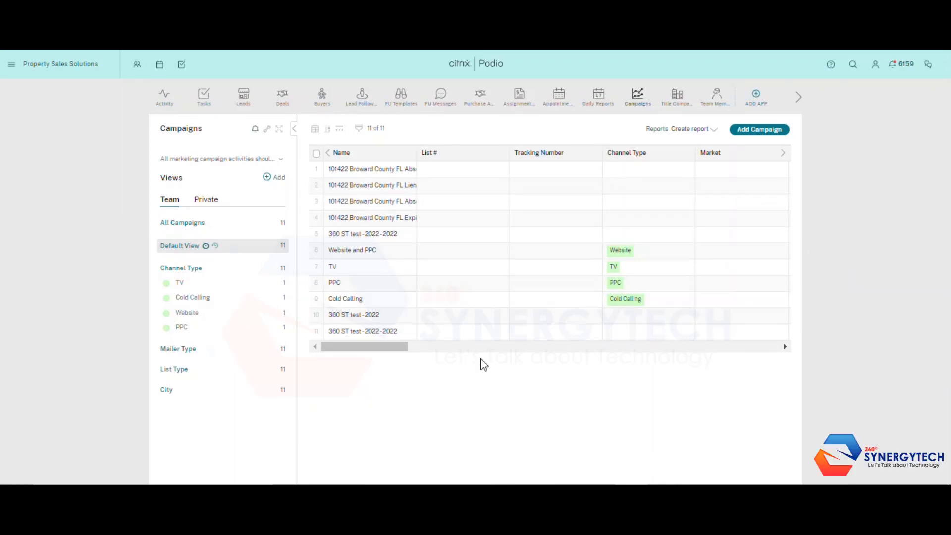
left_click(345, 299)
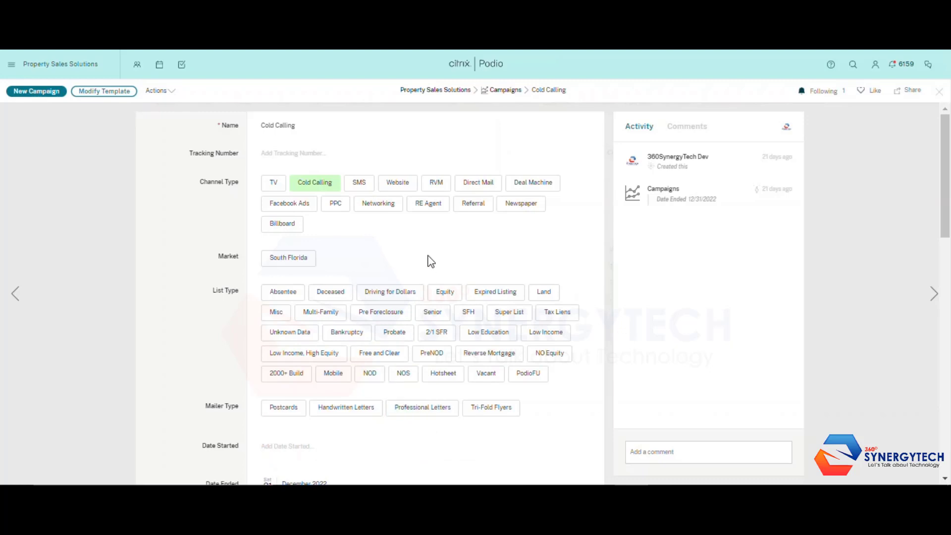
left_click(399, 378)
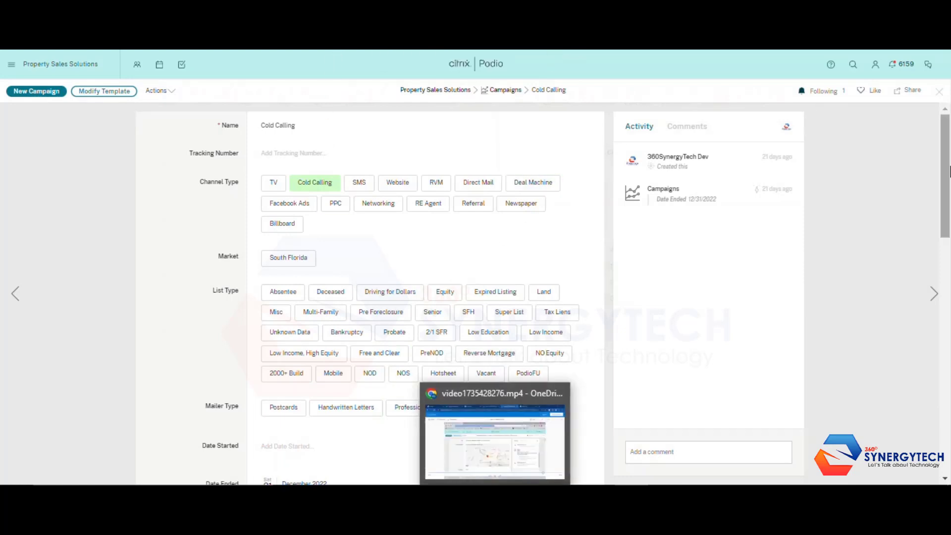
scroll(493, 319, "down", 5)
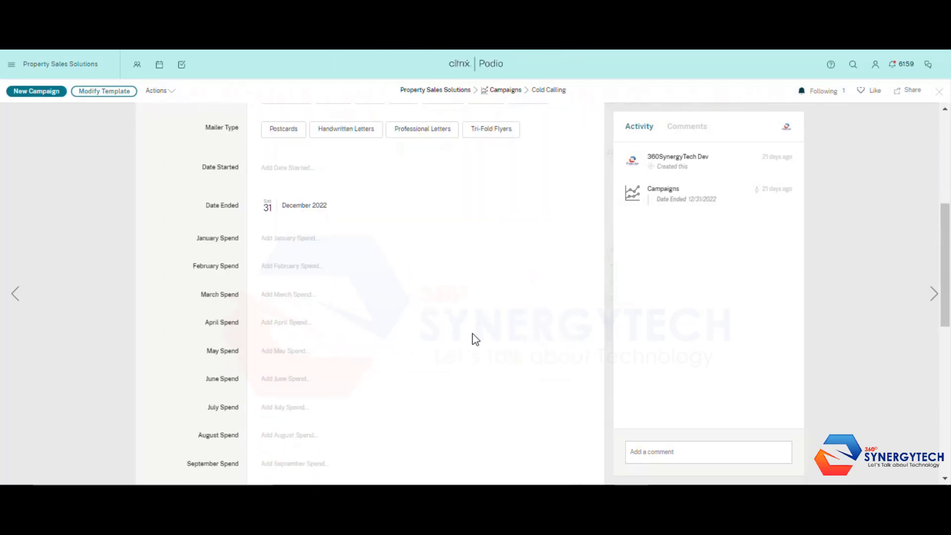
scroll(329, 295, "up", 5)
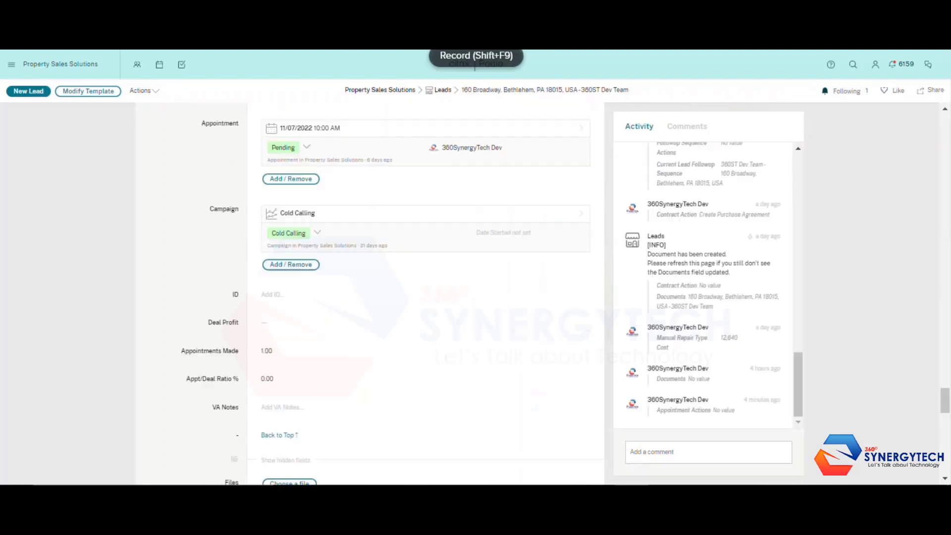
scroll(315, 302, "down", 2)
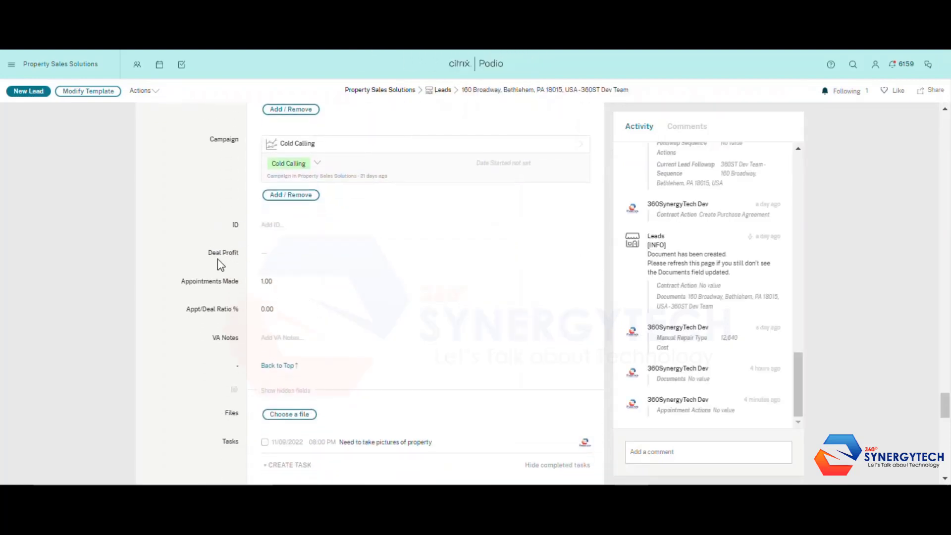
scroll(250, 278, "down", 2)
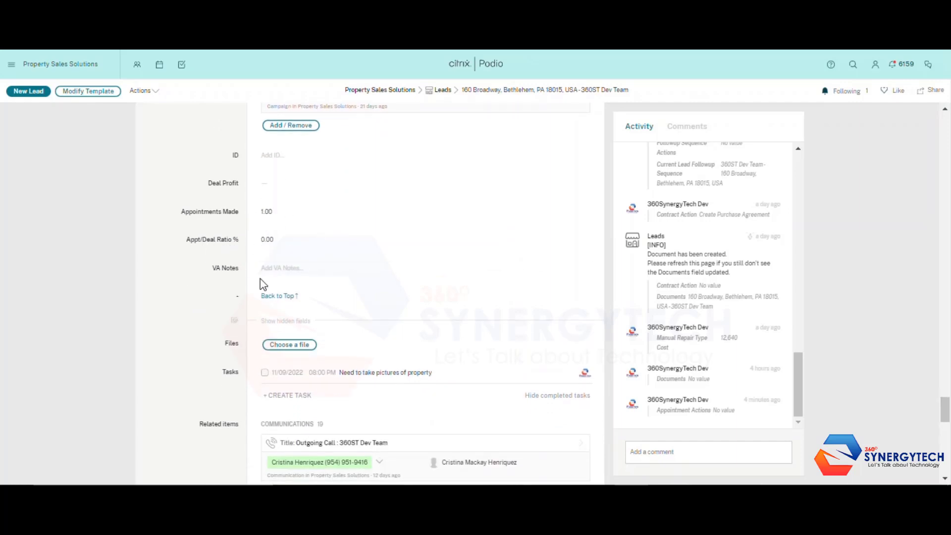
scroll(261, 282, "down", 2)
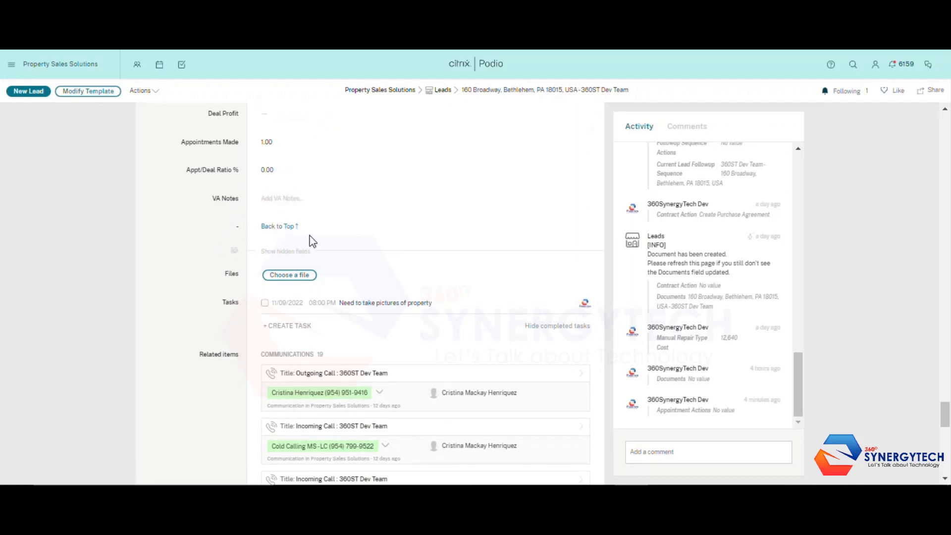
left_click(277, 227)
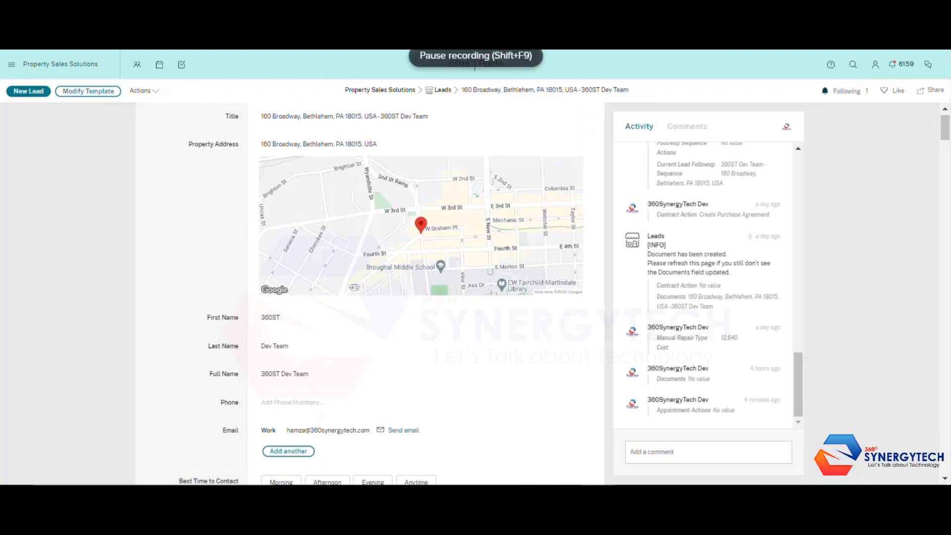
scroll(335, 173, "down", 15)
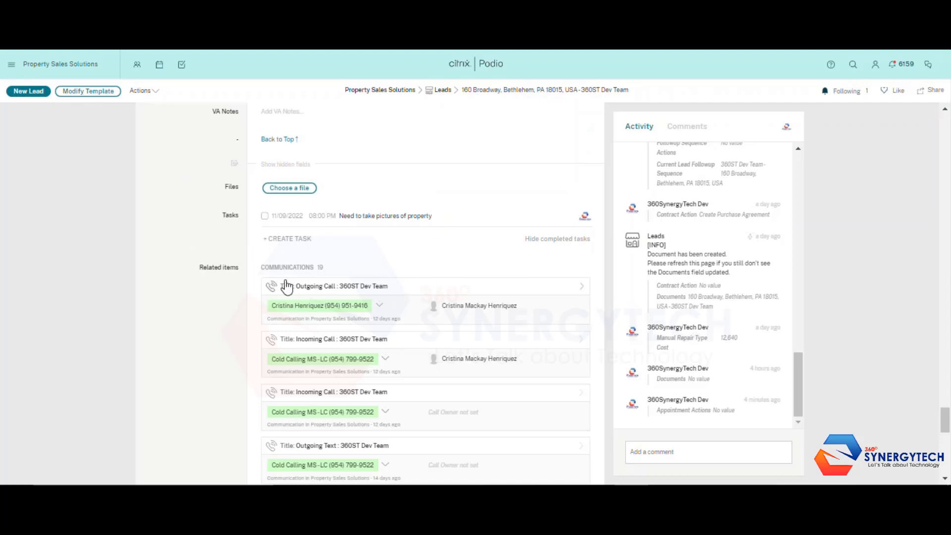
scroll(251, 231, "down", 1)
scroll(377, 152, "up", 1)
scroll(378, 157, "up", 1)
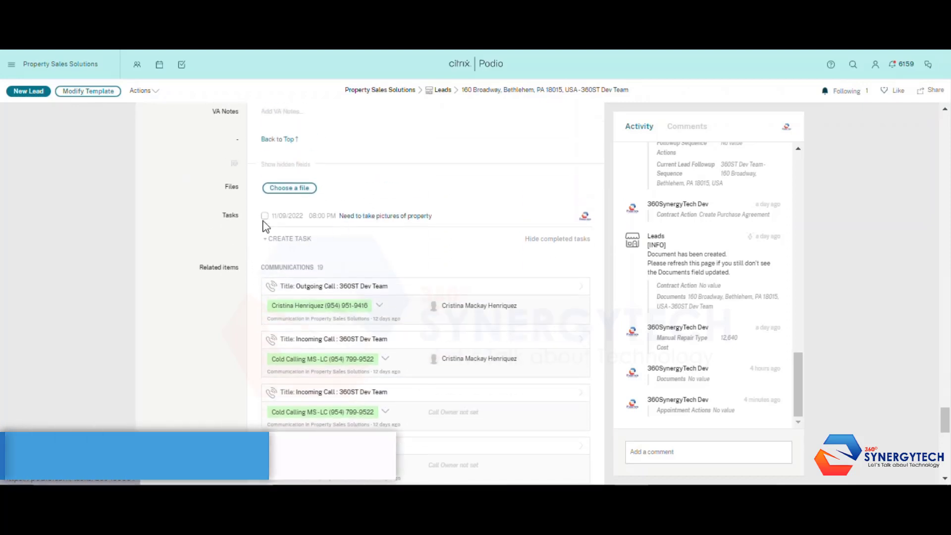
left_click(276, 243)
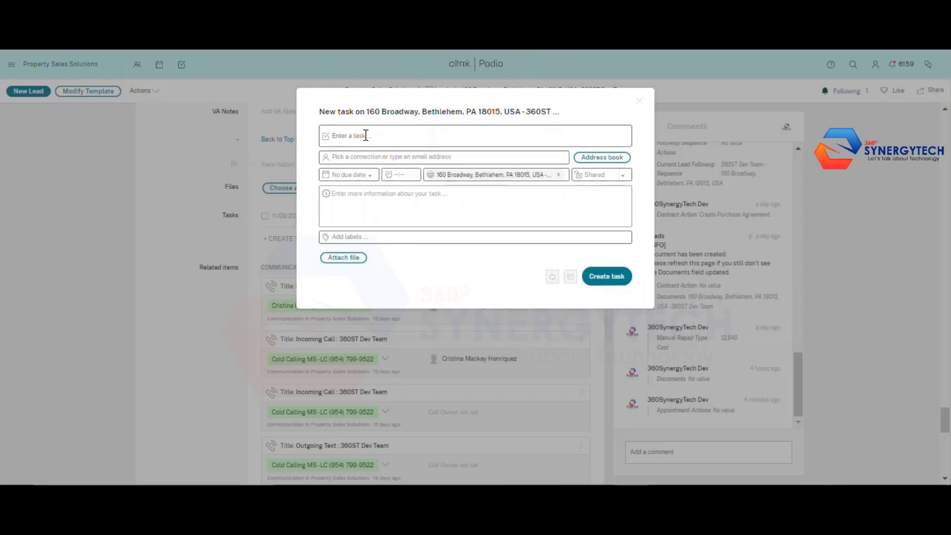
Title the task 'Visit Location' and assign it to the first listed team member
left_click(365, 136)
type("Vu")
type("sit Location")
left_click(382, 158)
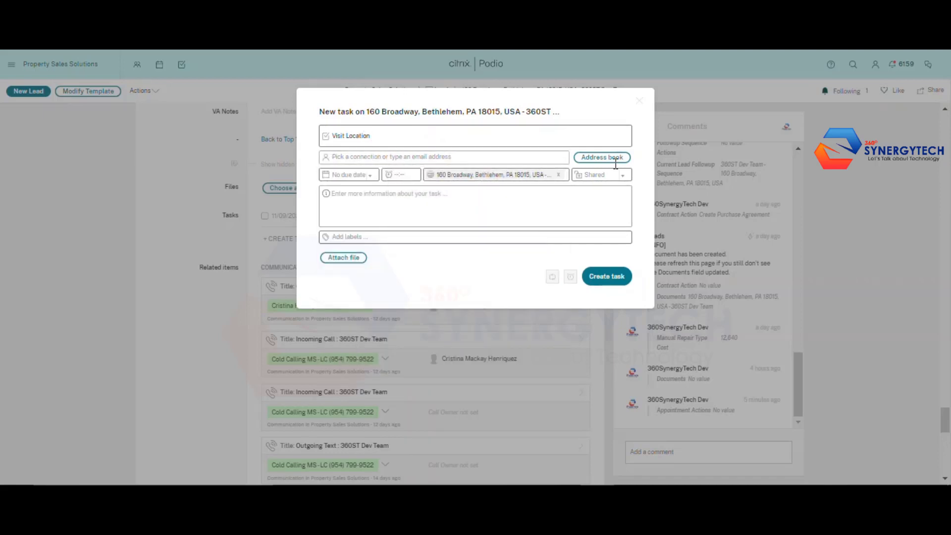
left_click(557, 158)
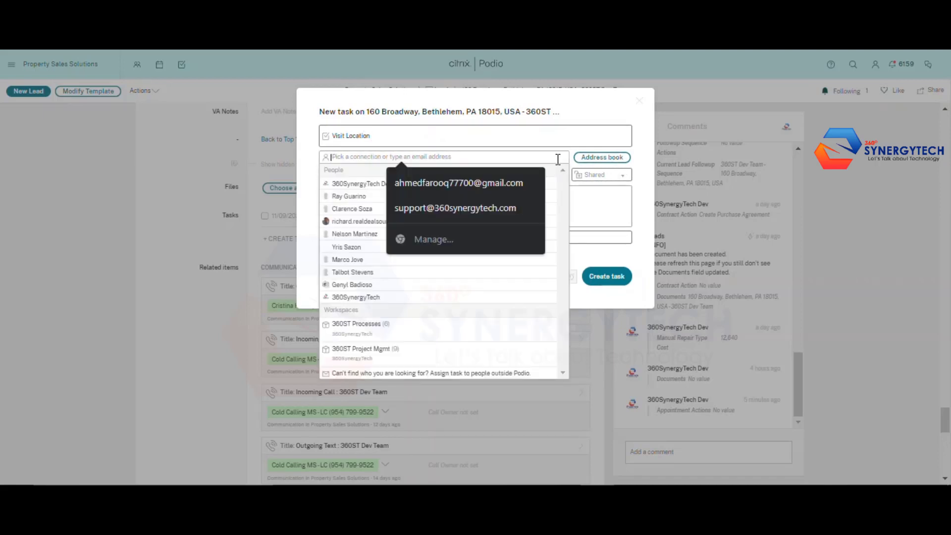
left_click(372, 184)
left_click(470, 142)
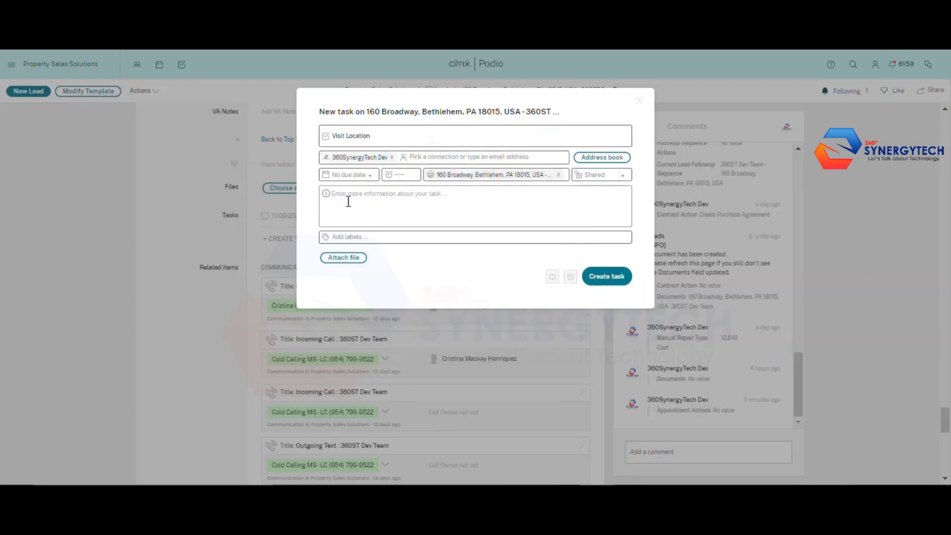
Make the task due today (11/08/2022) at 08:00 PM with the note 'Need to access the condition'
left_click(370, 175)
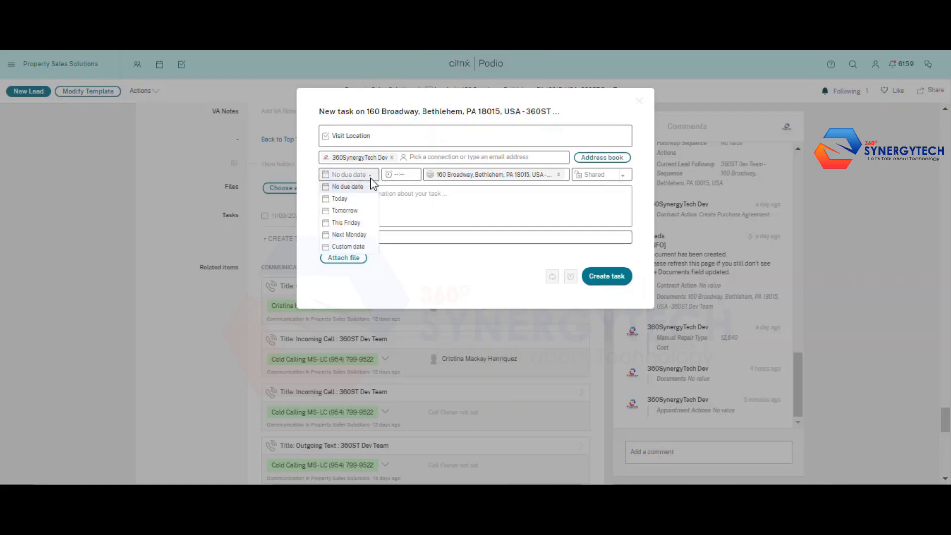
left_click(356, 200)
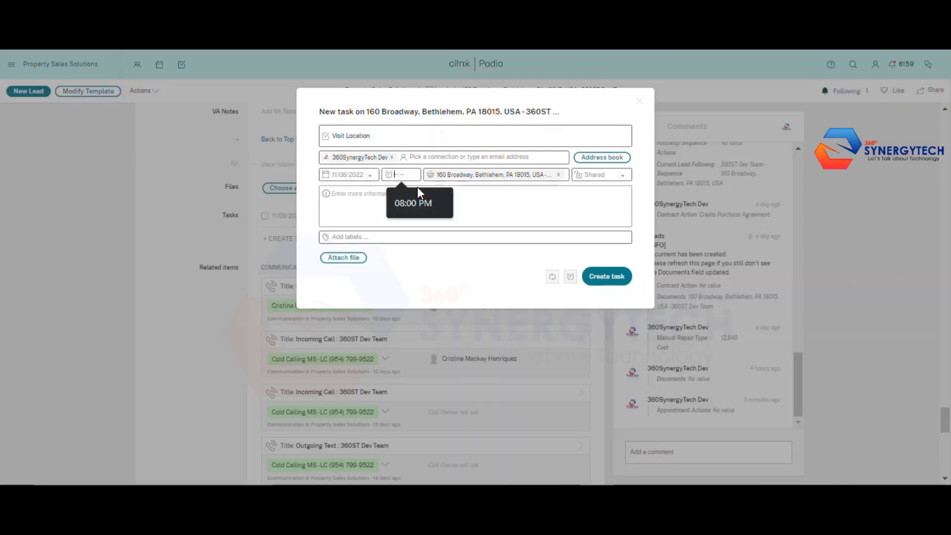
left_click(406, 201)
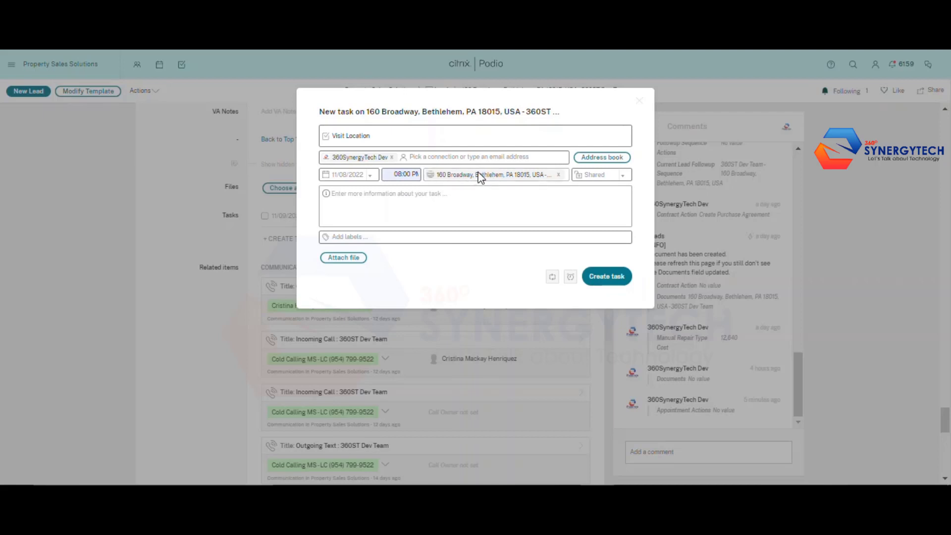
left_click(392, 198)
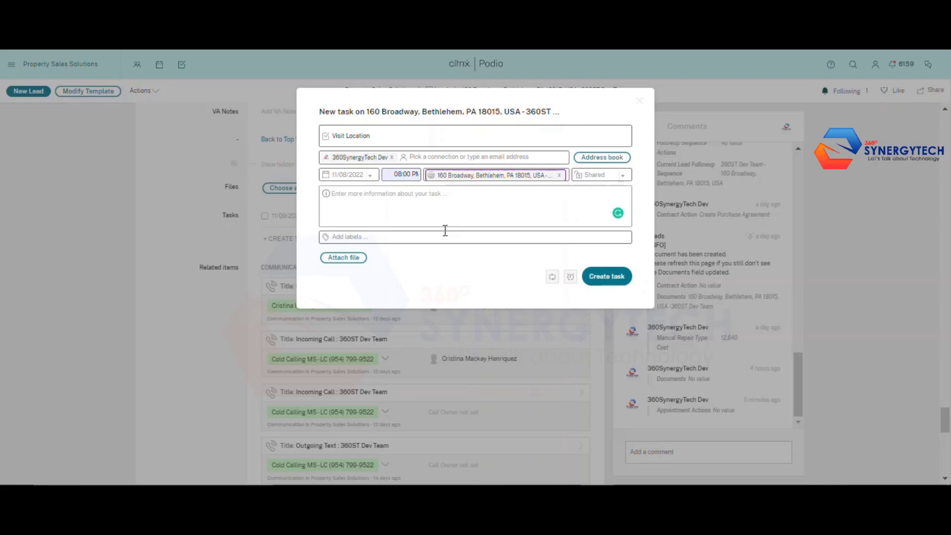
type("Need to access")
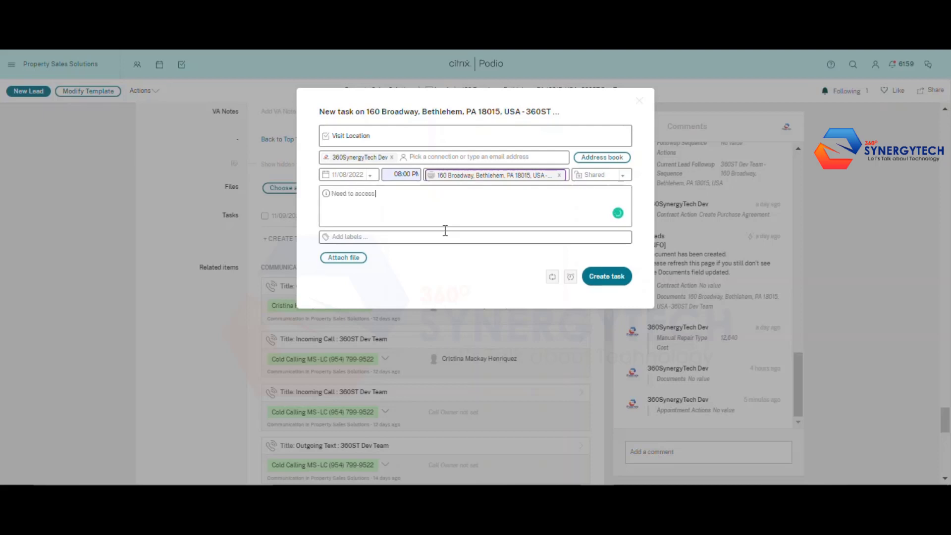
type(" the condition")
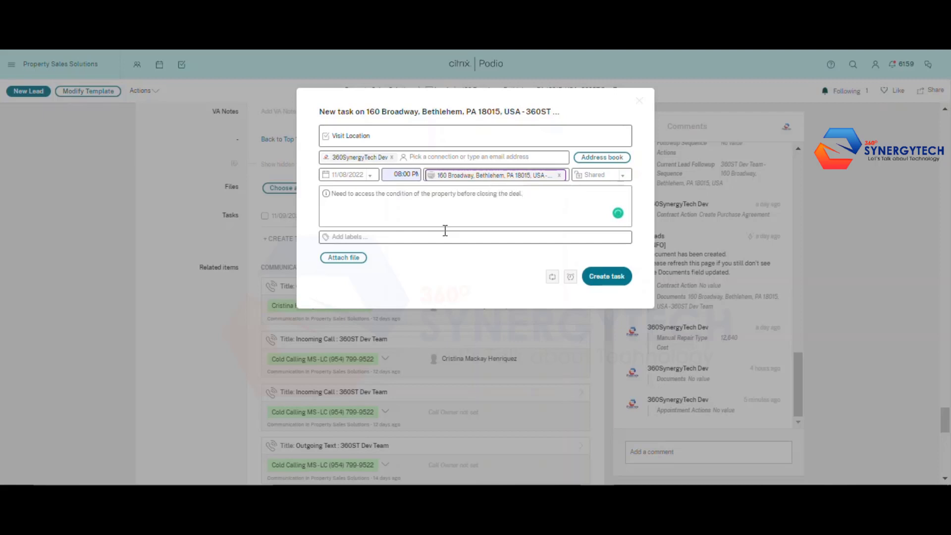
Save the Visit Location task to the lead, then browse the workspace's task list
left_click(605, 279)
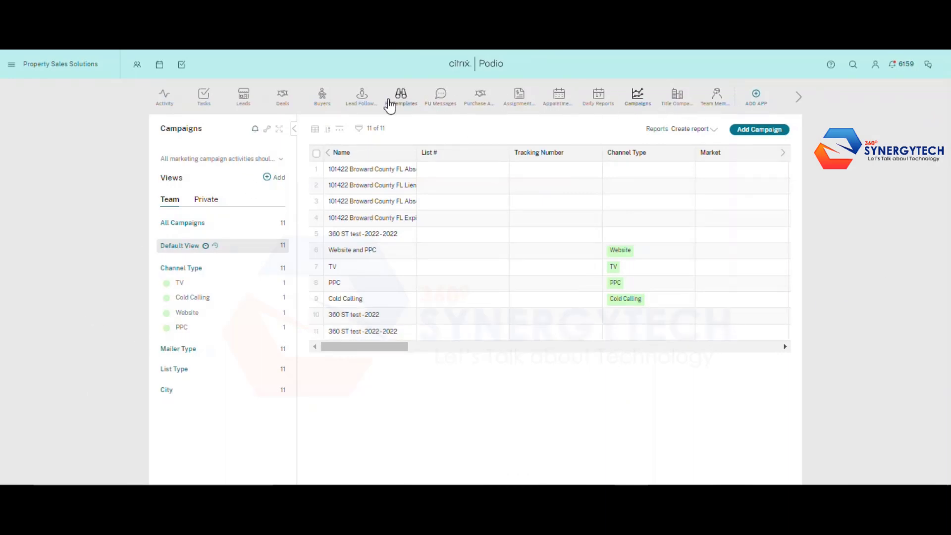
left_click(207, 105)
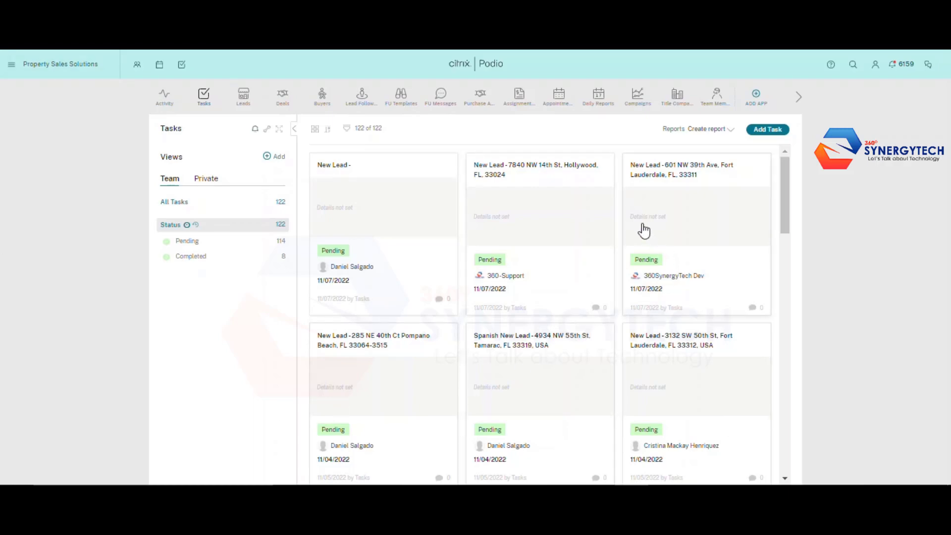
scroll(639, 233, "down", 10)
scroll(683, 310, "down", 8)
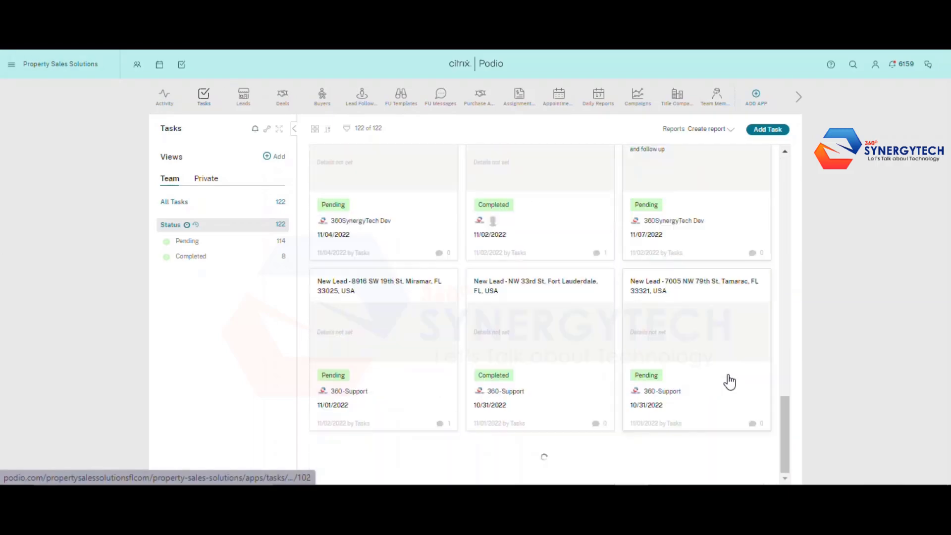
scroll(726, 383, "up", 5)
scroll(726, 382, "up", 10)
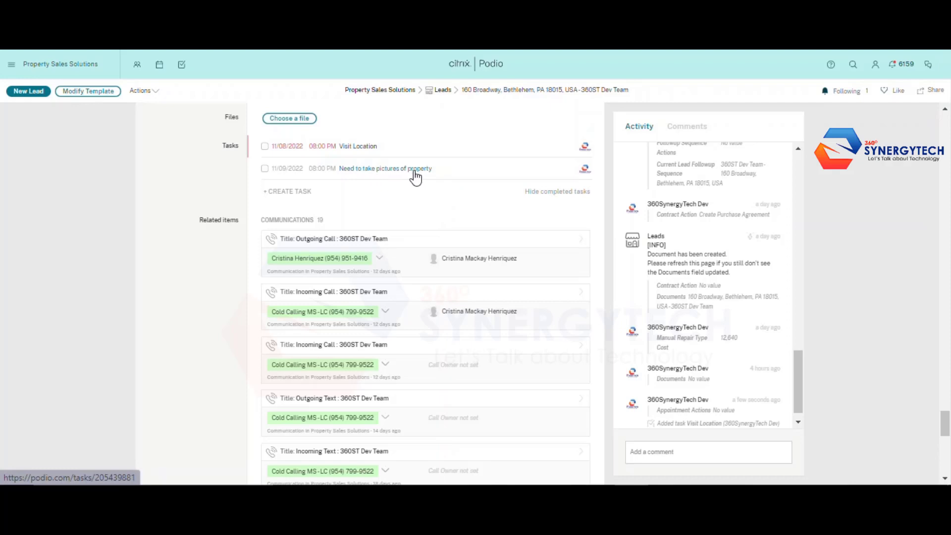
left_click(264, 147)
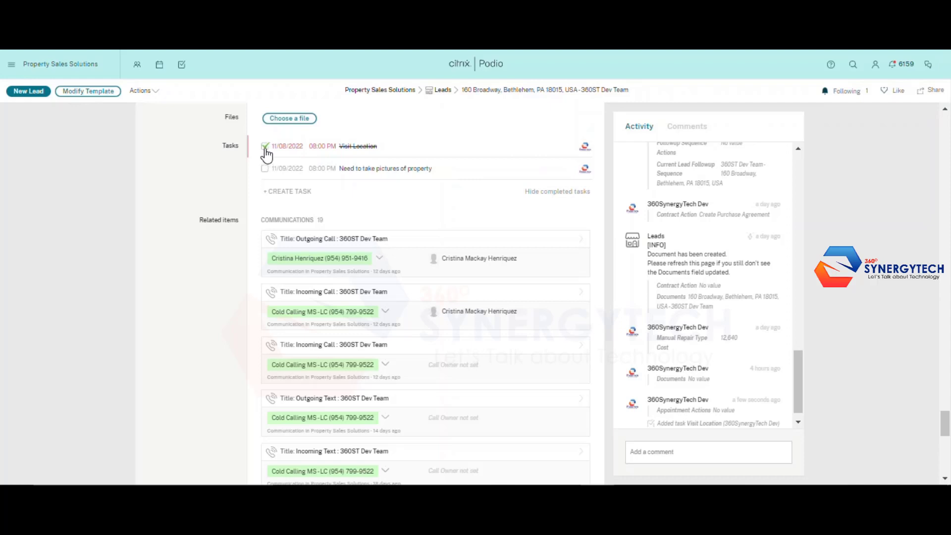
left_click(265, 148)
scroll(317, 168, "down", 3)
scroll(297, 198, "up", 3)
scroll(354, 227, "down", 4)
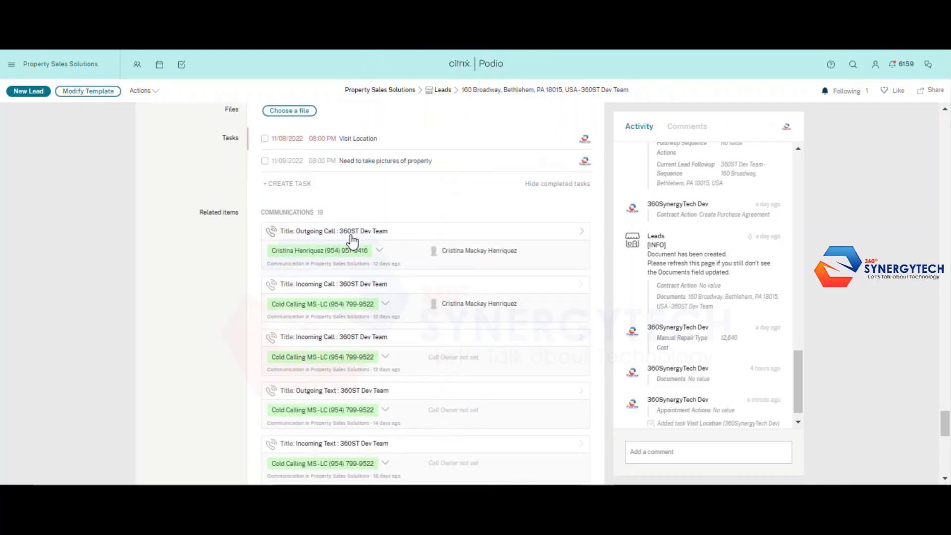
scroll(337, 173, "up", 2)
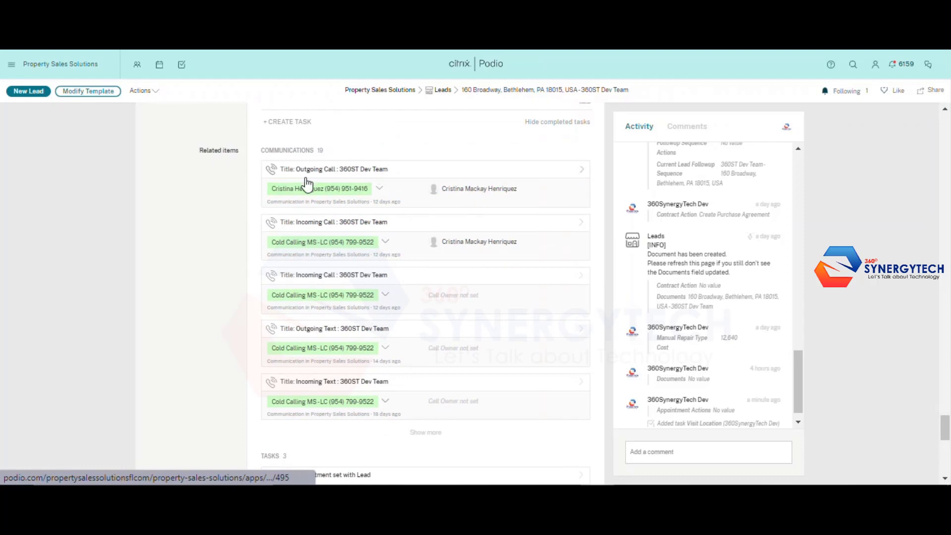
scroll(318, 270, "down", 1)
scroll(337, 223, "down", 4)
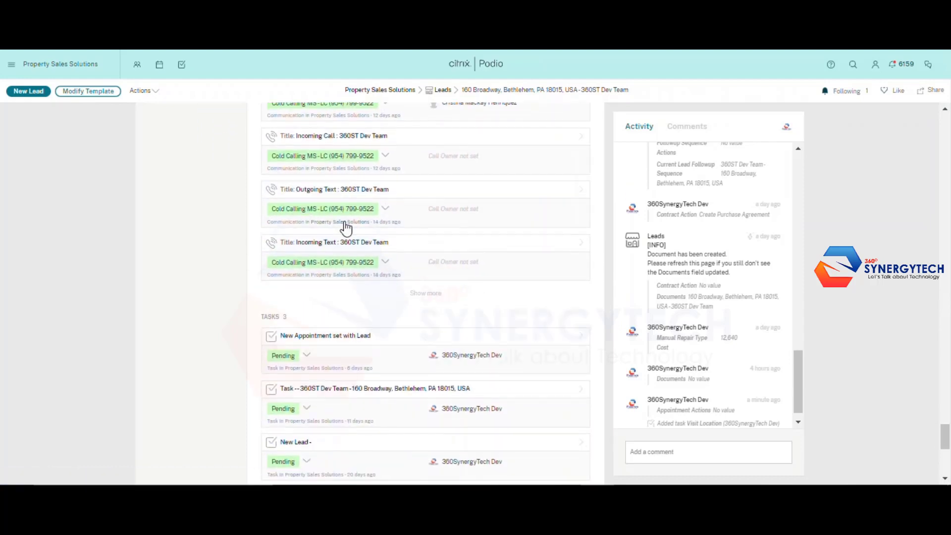
scroll(316, 245, "down", 3)
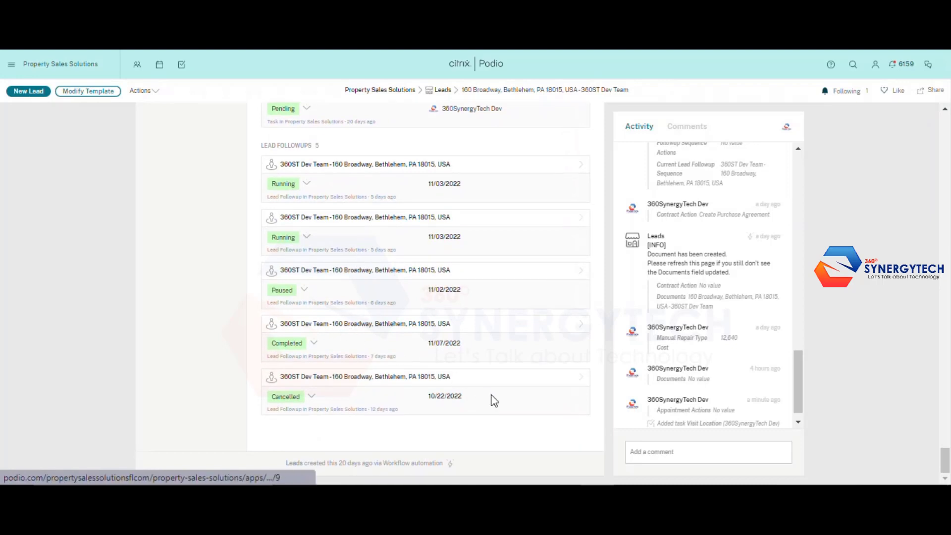
scroll(490, 399, "up", 5)
scroll(464, 393, "up", 4)
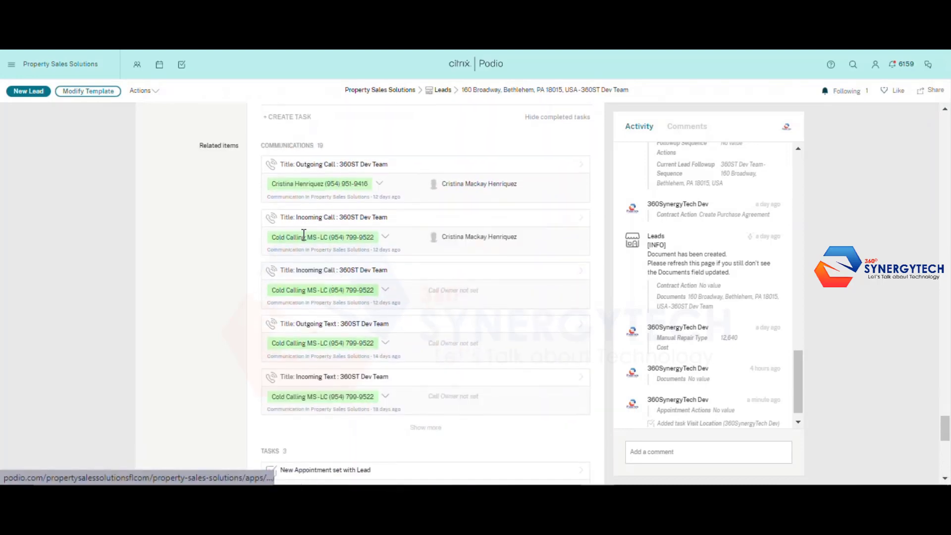
scroll(399, 358, "down", 1)
scroll(351, 257, "up", 1)
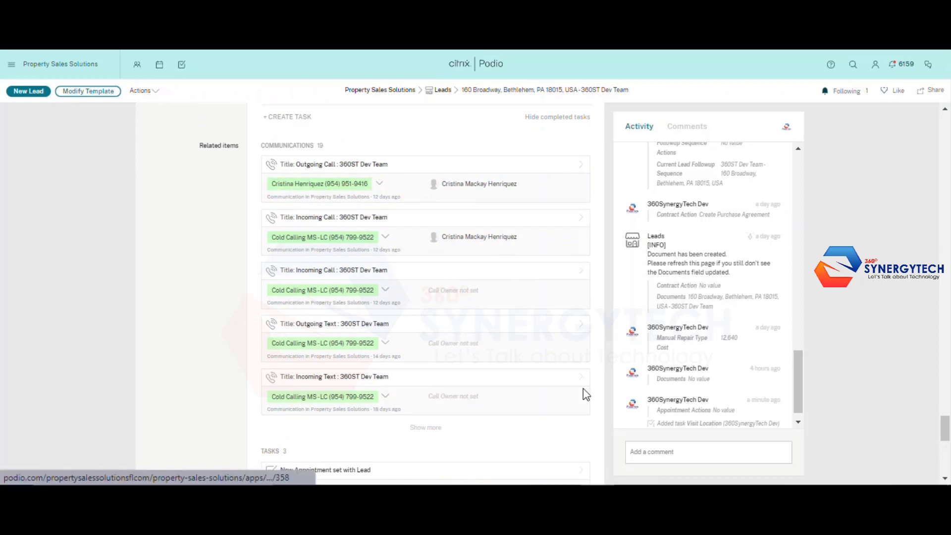
scroll(500, 337, "up", 3)
scroll(512, 345, "up", 20)
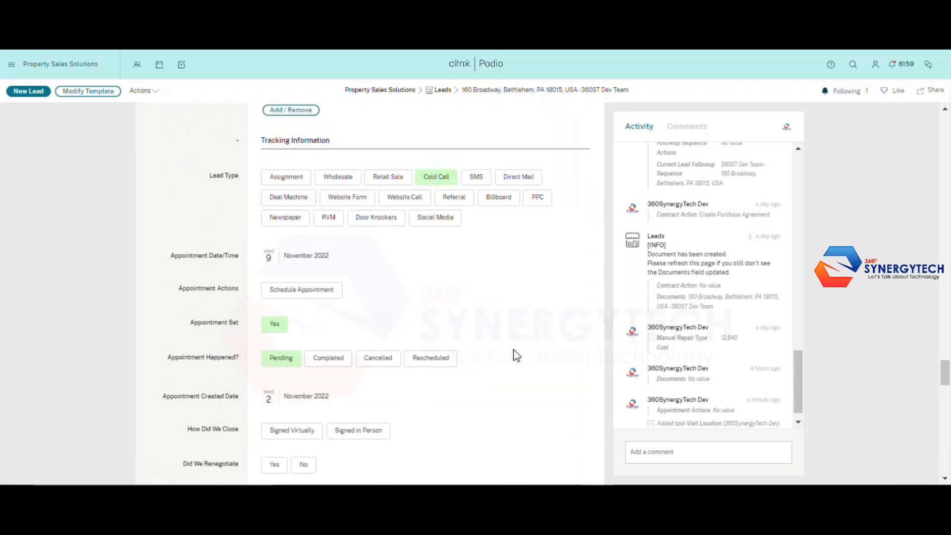
scroll(517, 359, "up", 20)
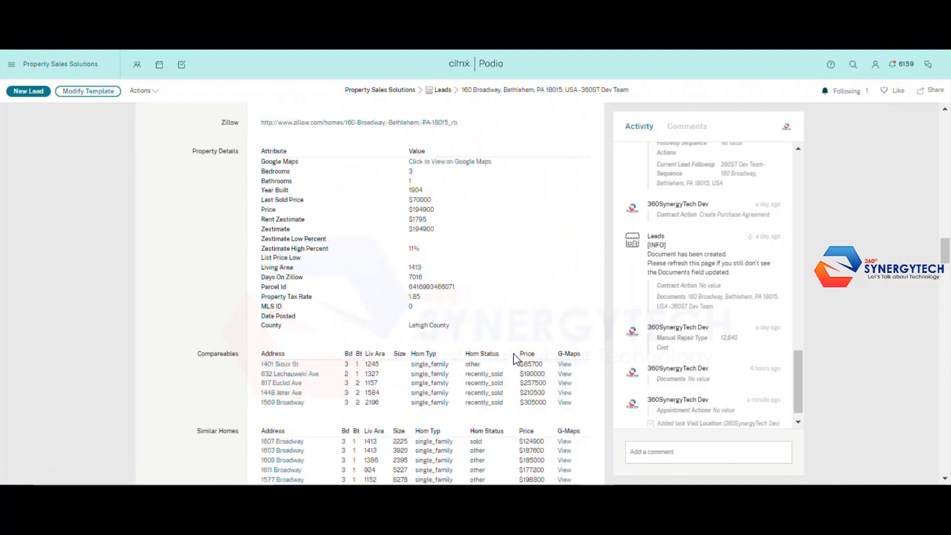
scroll(513, 356, "up", 15)
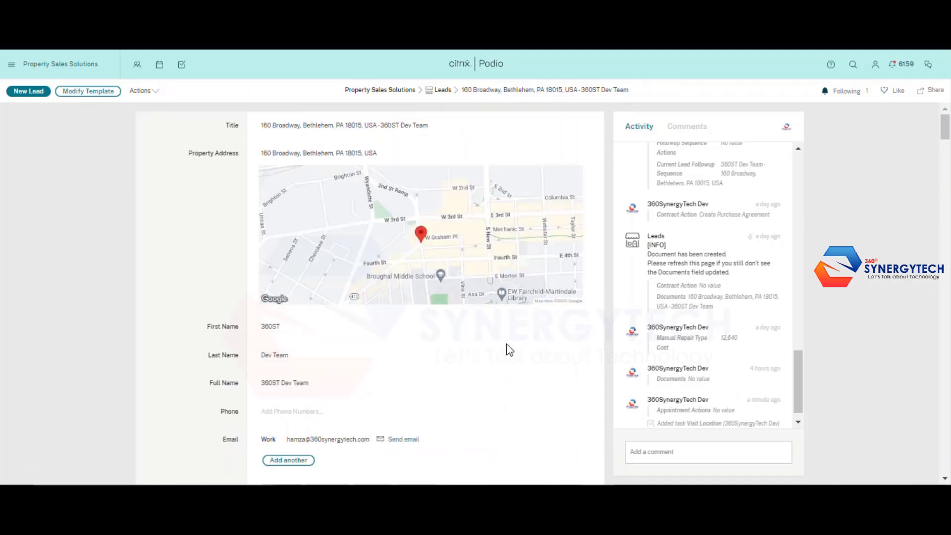